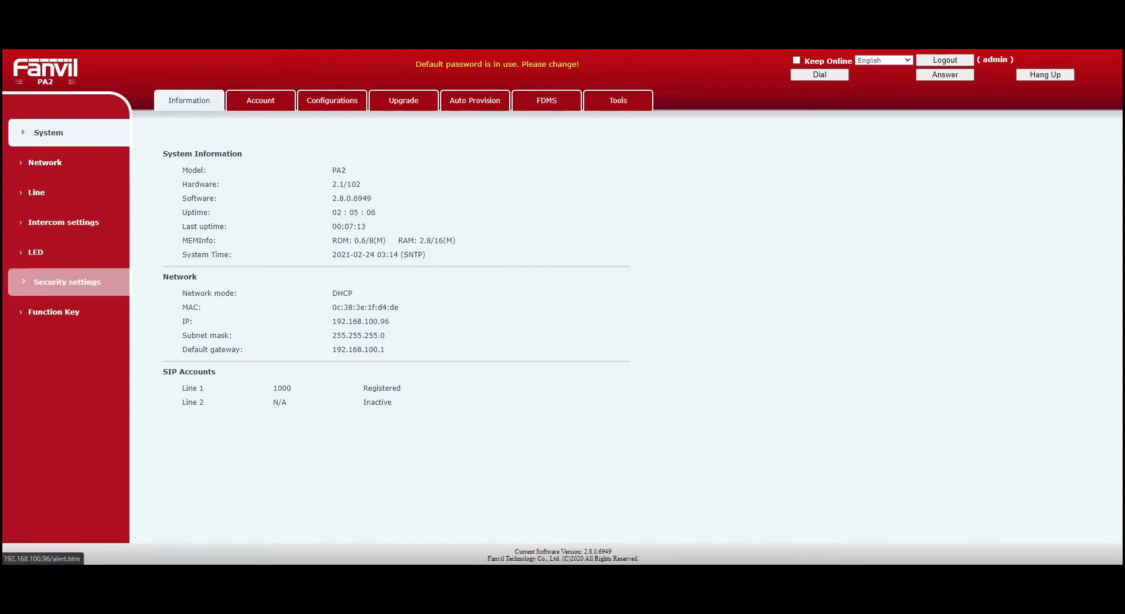
Open Intercom settings to show the Features page, with Line 1 registered as 1000
click(69, 222)
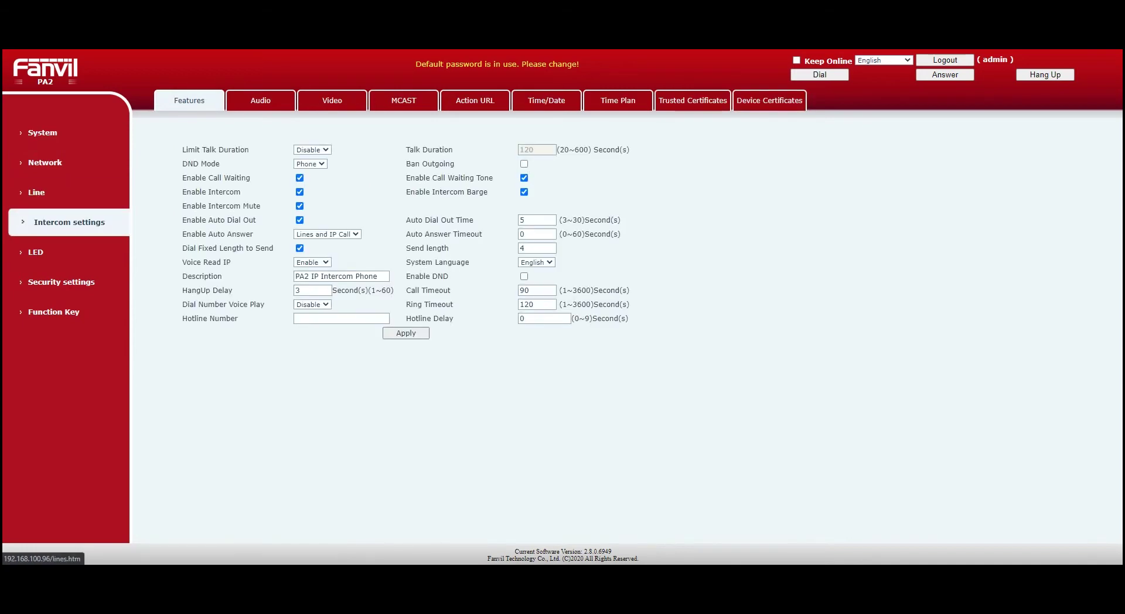
Bring up the Audio page and review the speakerphone and MIC input volume values
click(261, 100)
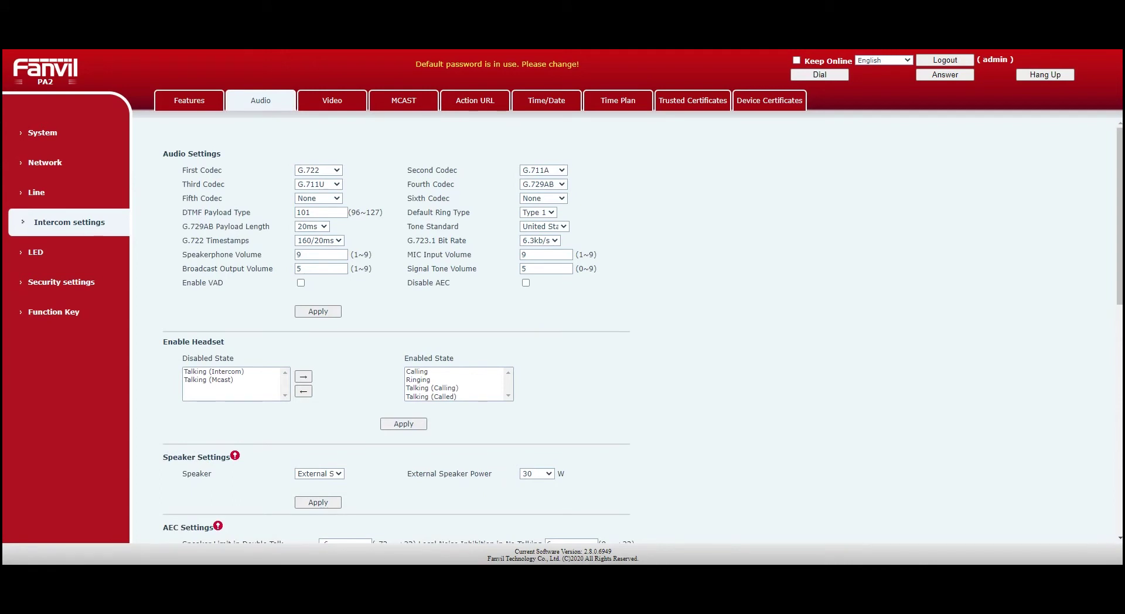
double_click(317, 255)
key(Tab)
scroll(624, 329, down, 1)
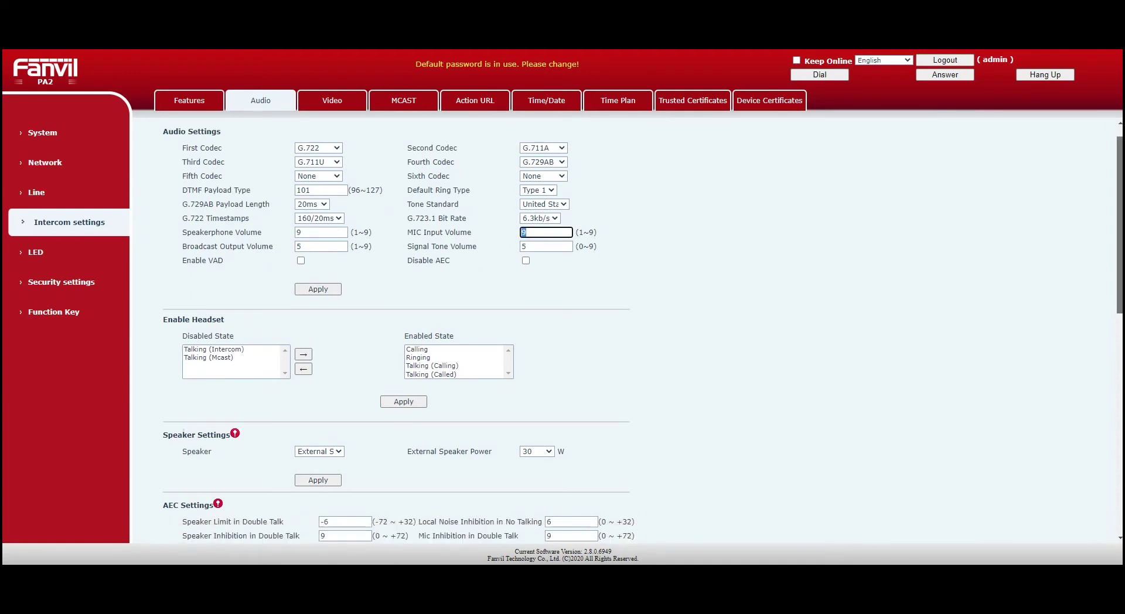
scroll(624, 328, down, 2)
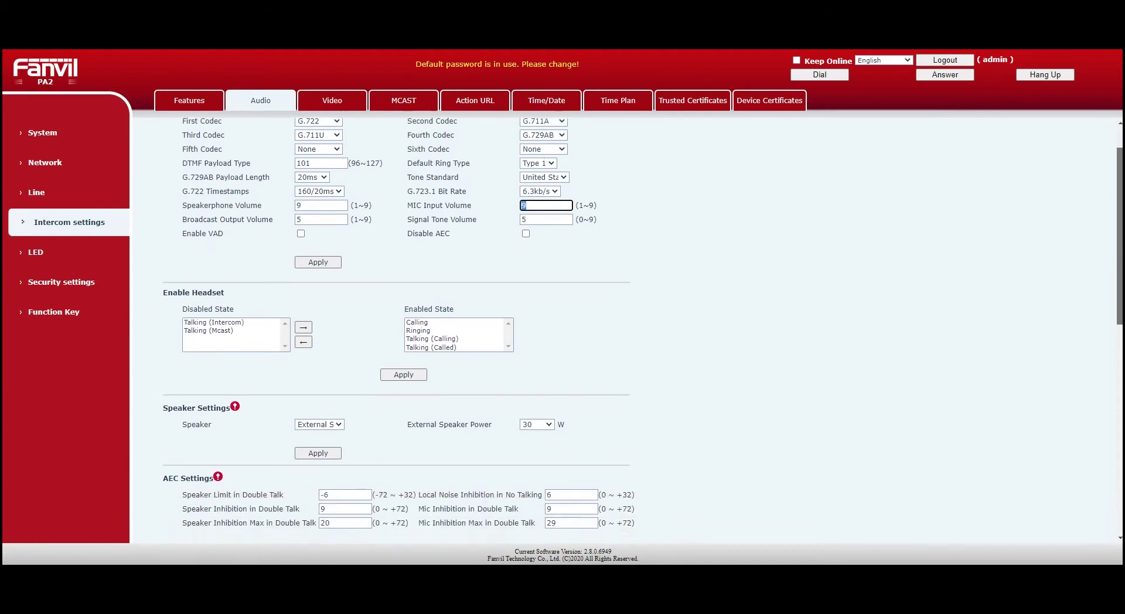
scroll(624, 328, down, 2)
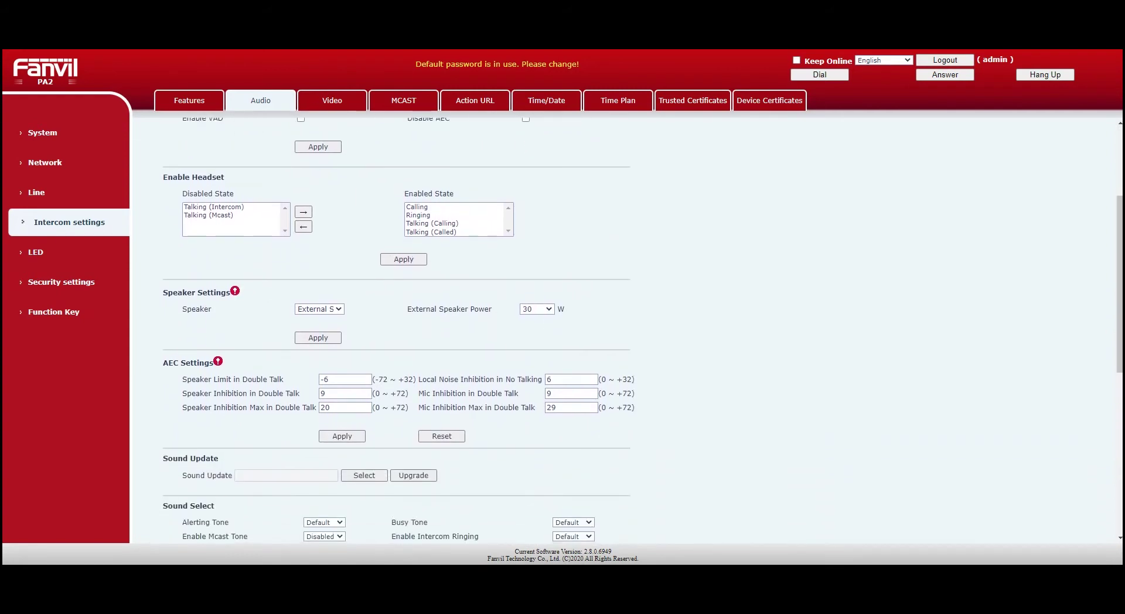
Keep the speaker output as External Speaker with power at 30 W
drag(162, 293, 207, 292)
click(320, 310)
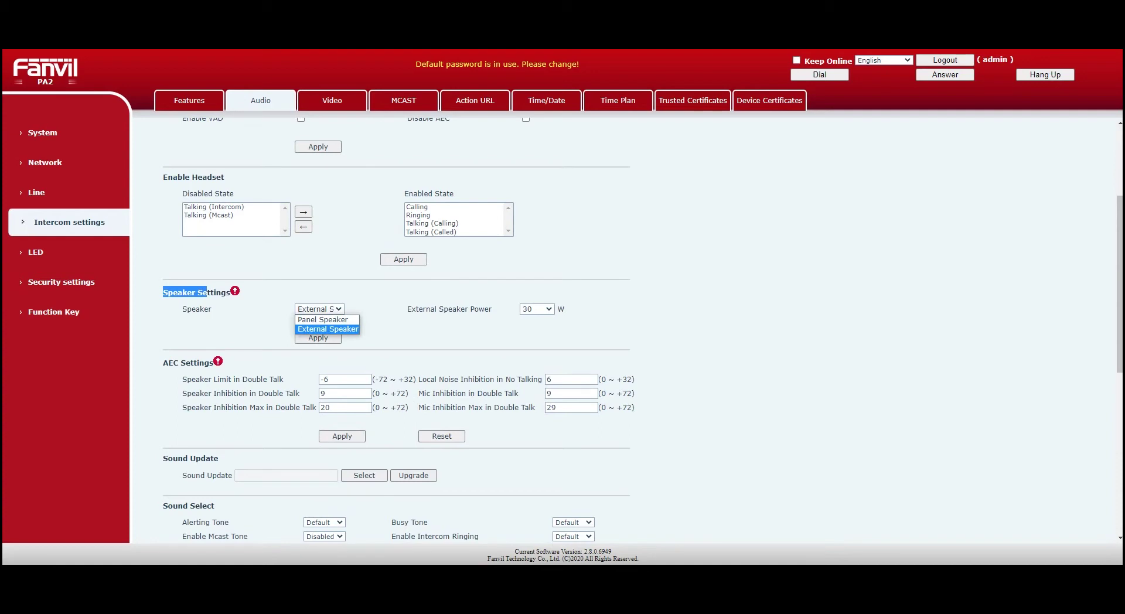
click(384, 329)
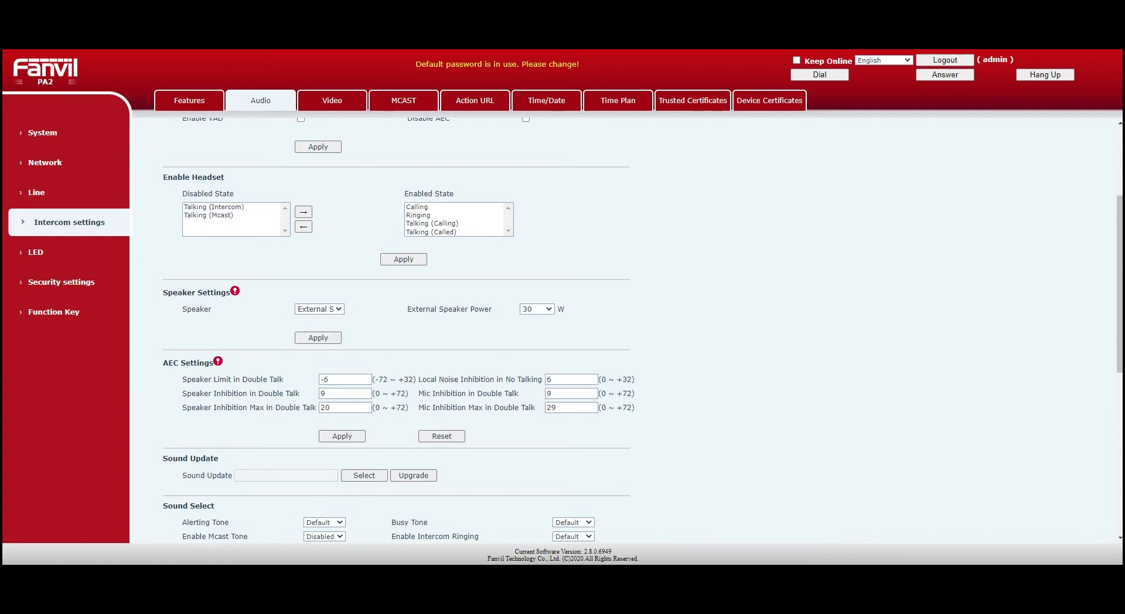
click(537, 310)
click(535, 337)
mouse_move(1120, 284)
mouse_down()
mouse_move(1120, 316)
mouse_move(1120, 251)
mouse_move(1120, 269)
mouse_up()
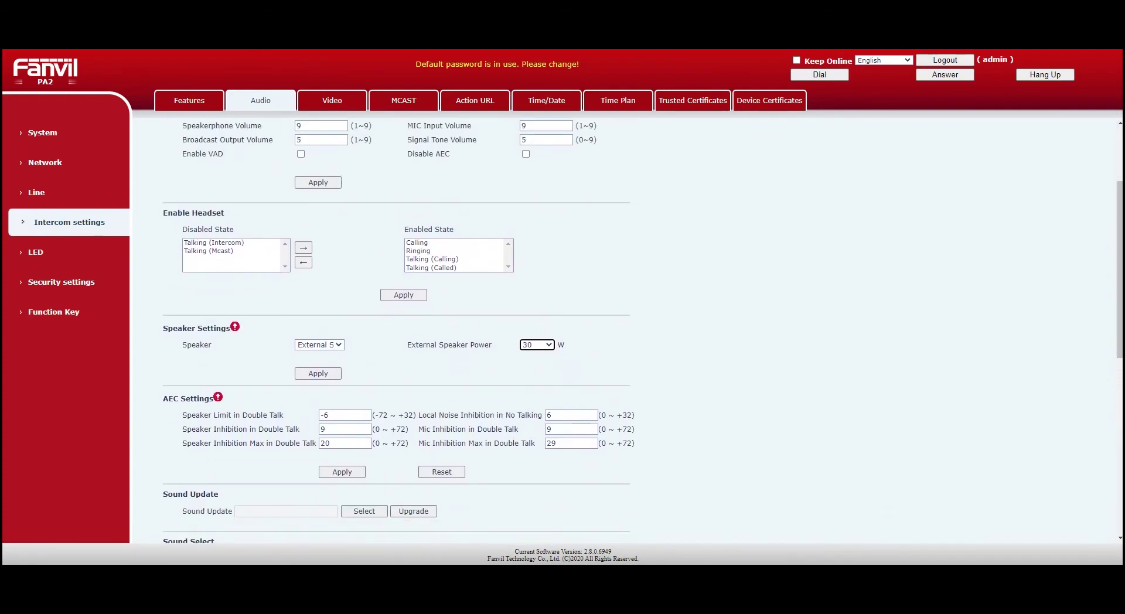
scroll(643, 332, up, 3)
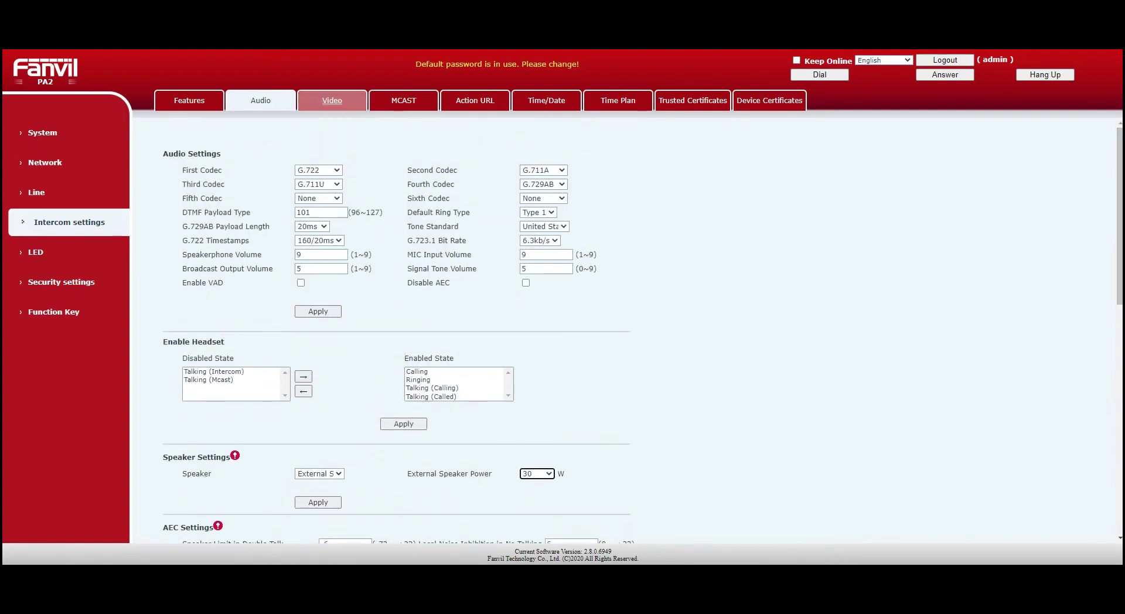
Review the IP camera's user, password, IP address and Active status, then show the Function Key page
click(332, 101)
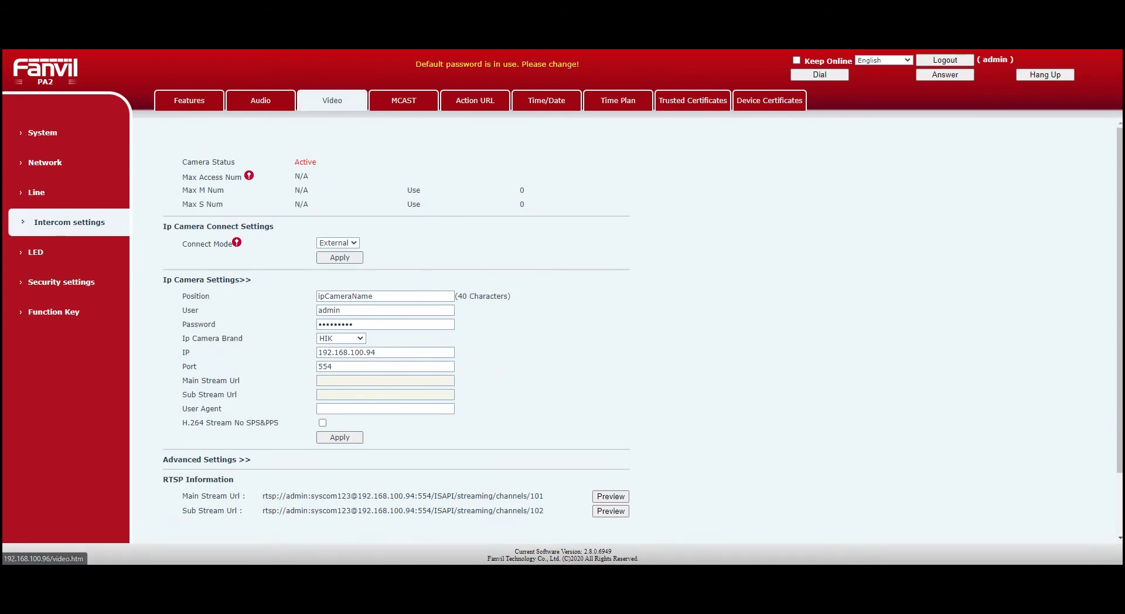
drag(343, 311, 317, 311)
key(Tab)
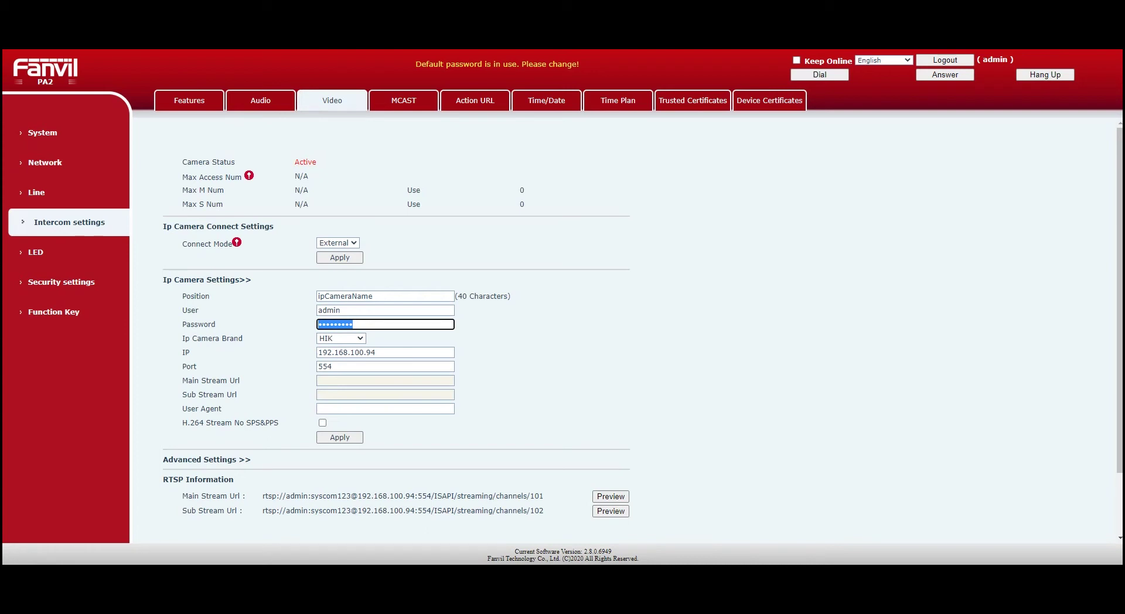
key(Tab)
key(Tab)
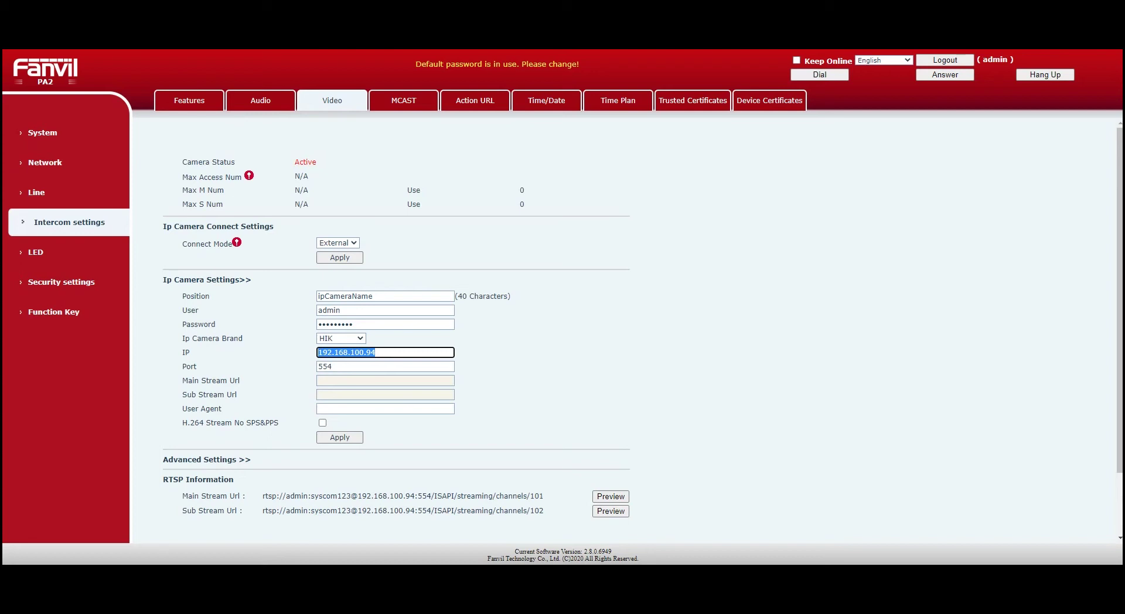
double_click(305, 163)
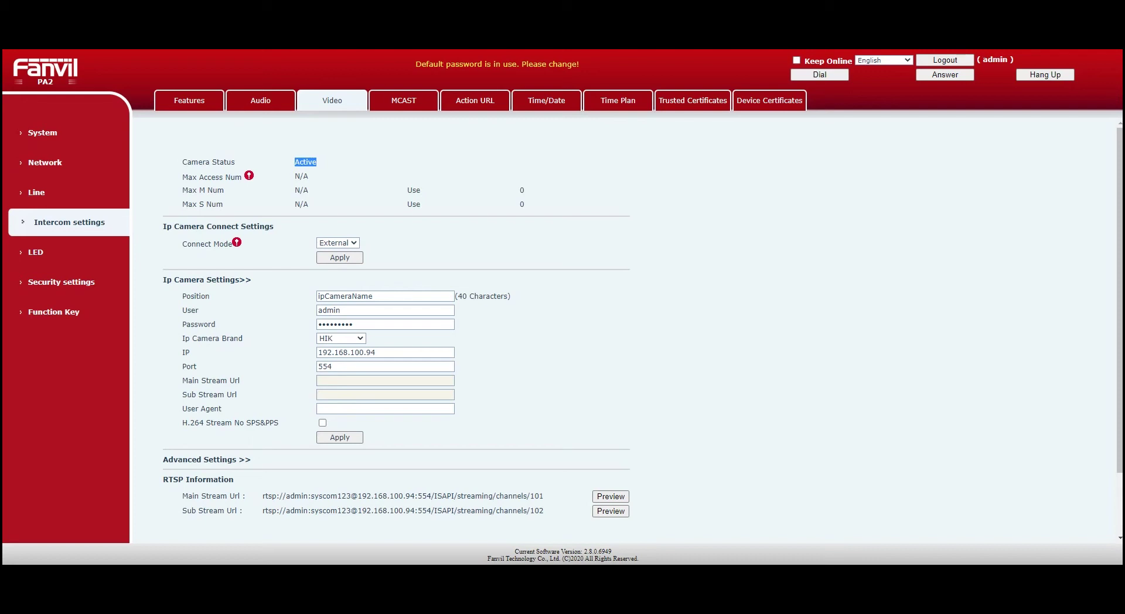
click(59, 312)
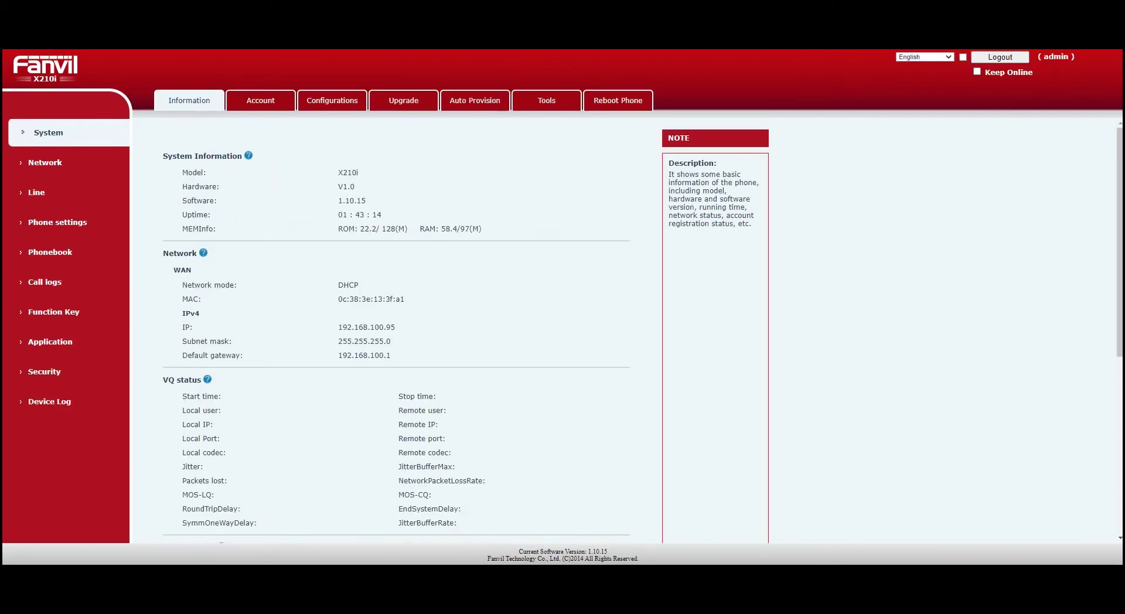
Cycle through the Line, Intercom settings and System pages until the panel reloads on Line
click(42, 192)
triple_click(306, 286)
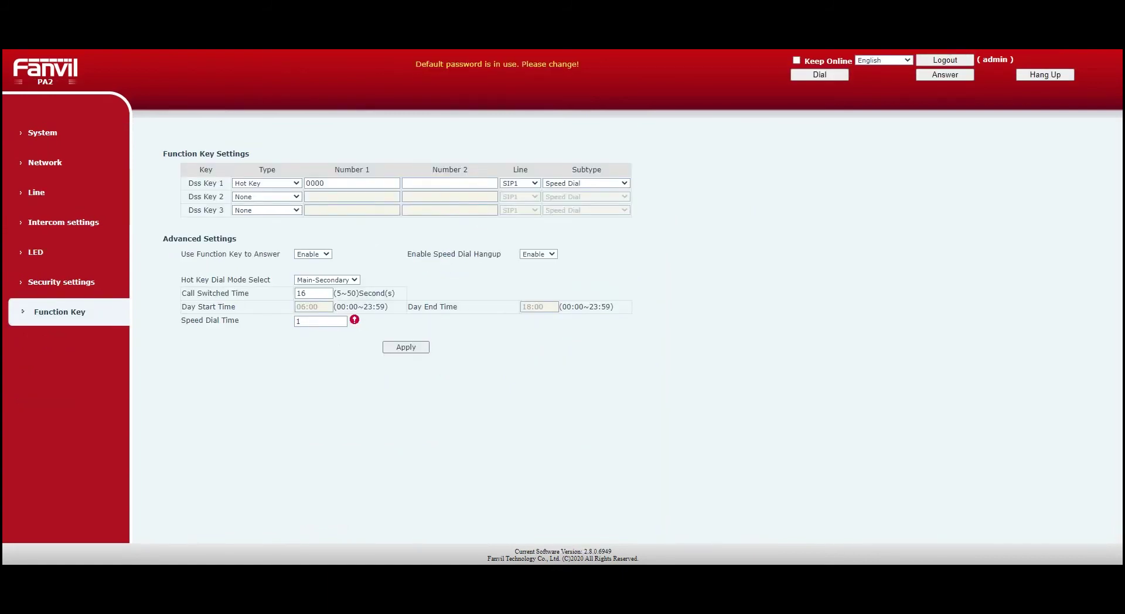
click(36, 192)
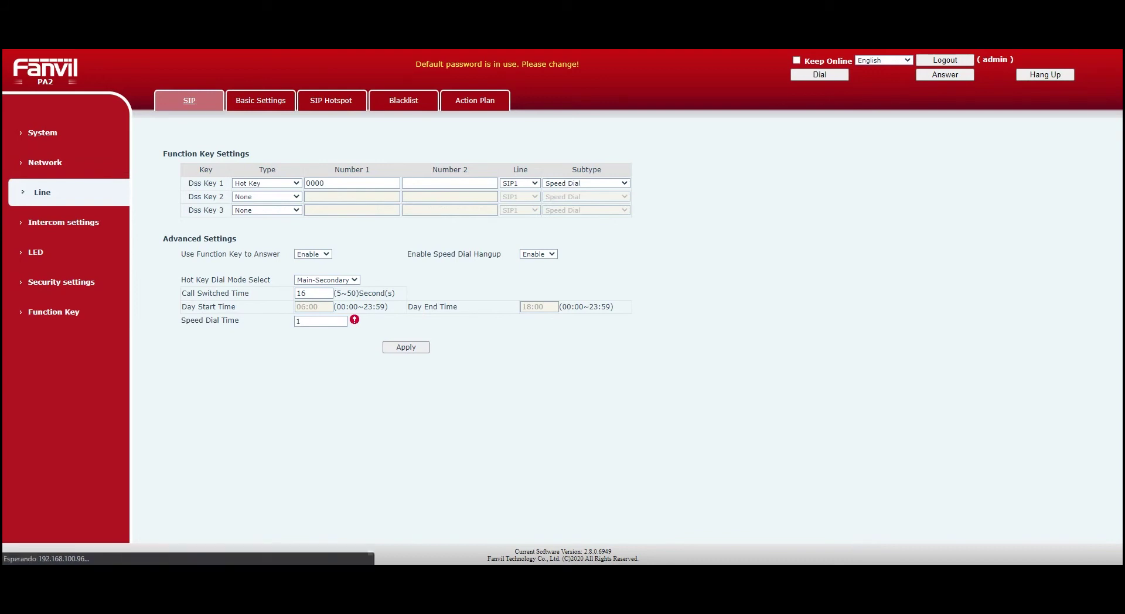
click(69, 223)
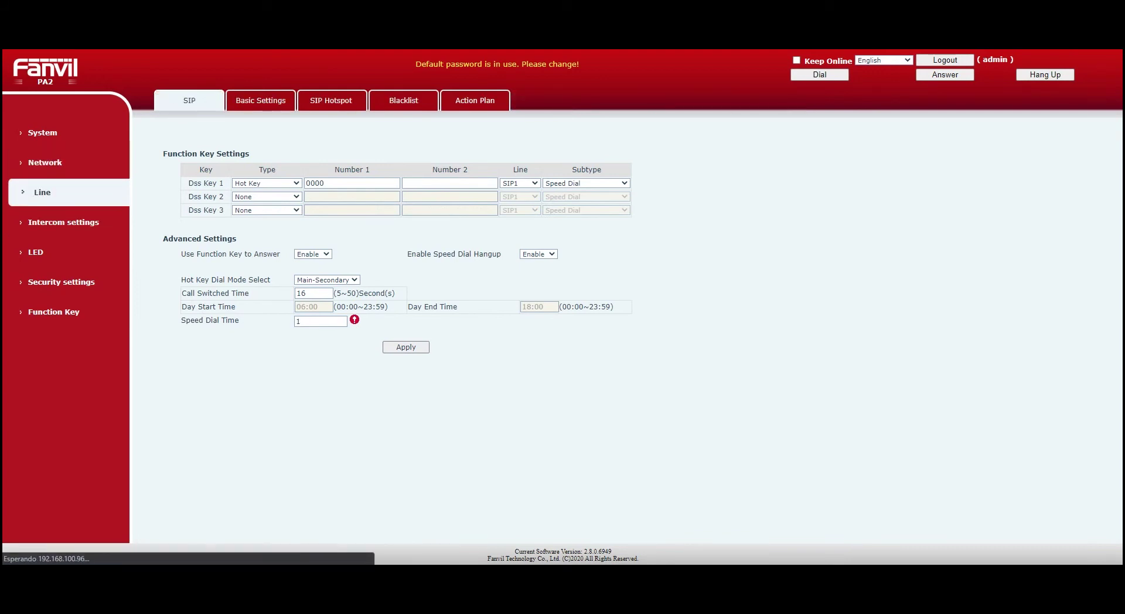
click(45, 132)
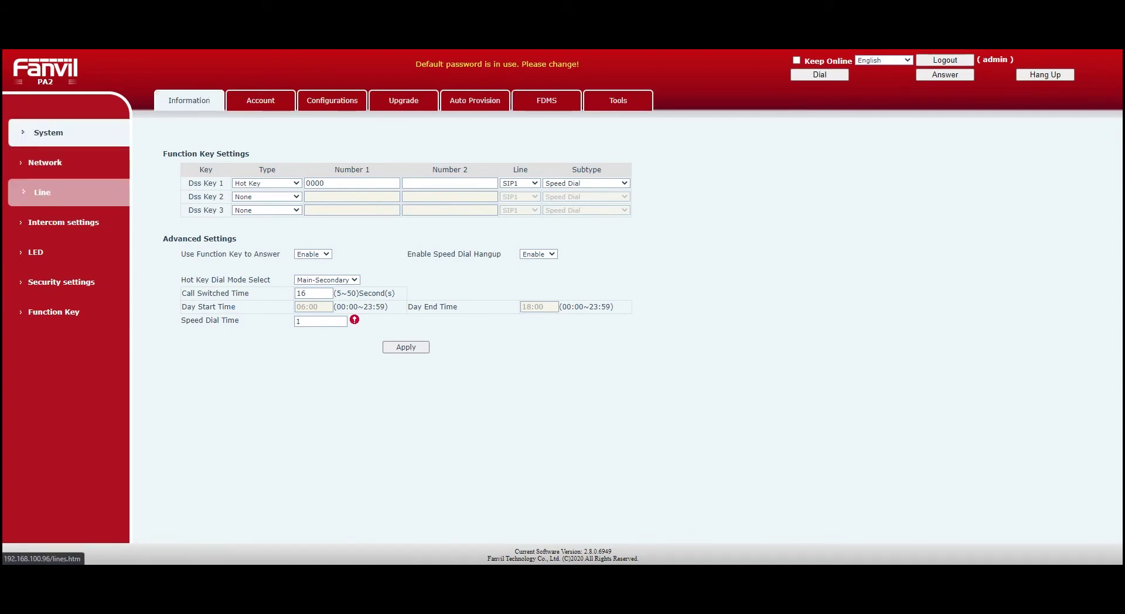
click(42, 192)
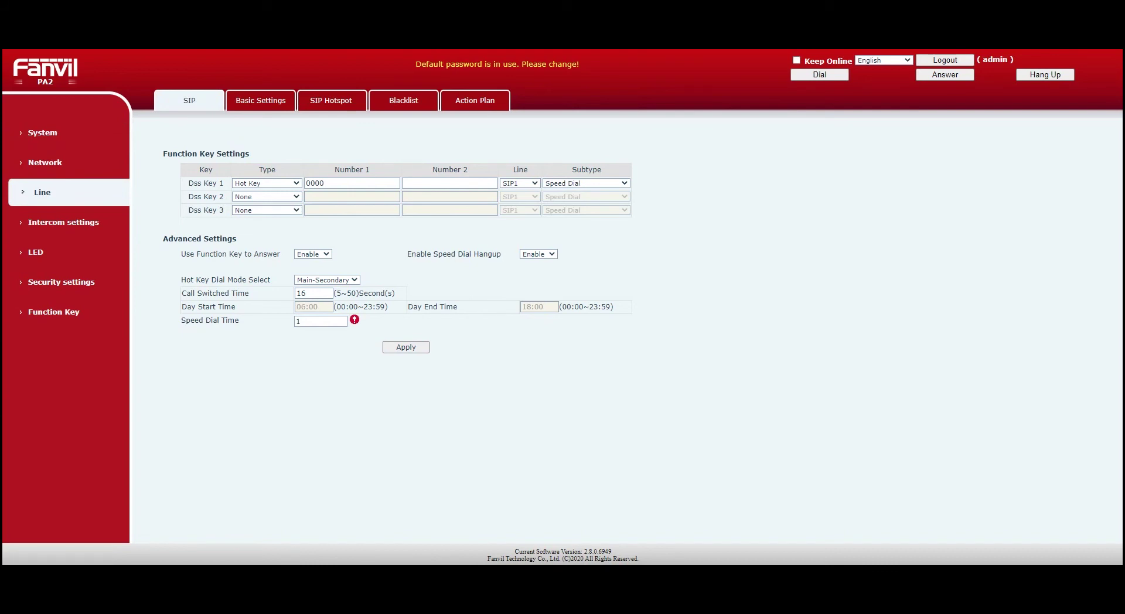
click(43, 132)
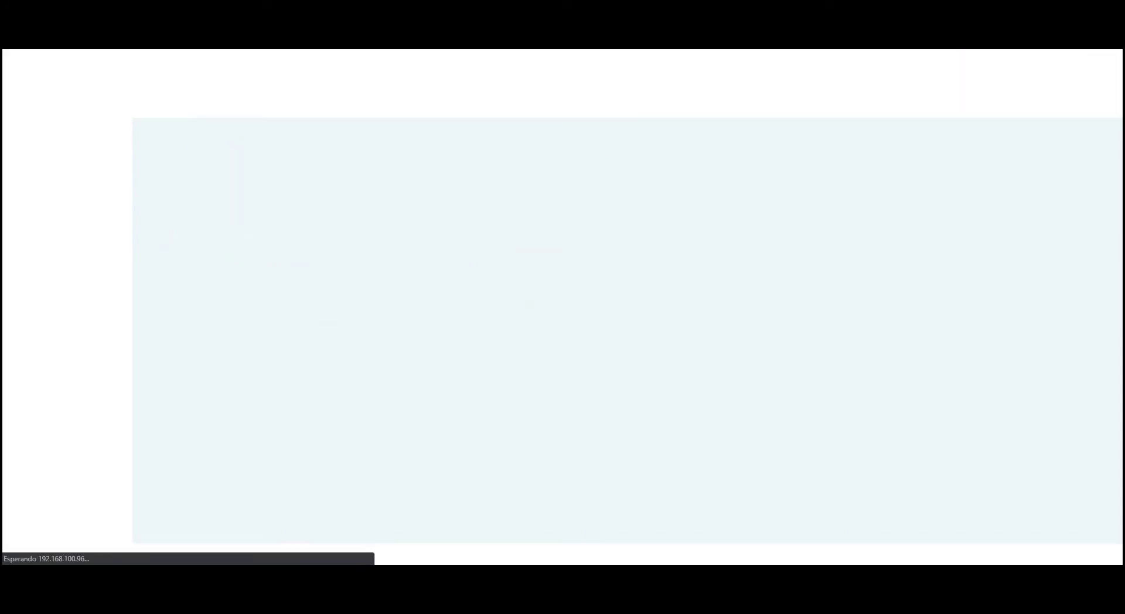
Confirm SIP line 1 uses number 1000, proxy syscom.my3cx.mx and its authentication name, then view the 3CX dashboard
click(42, 192)
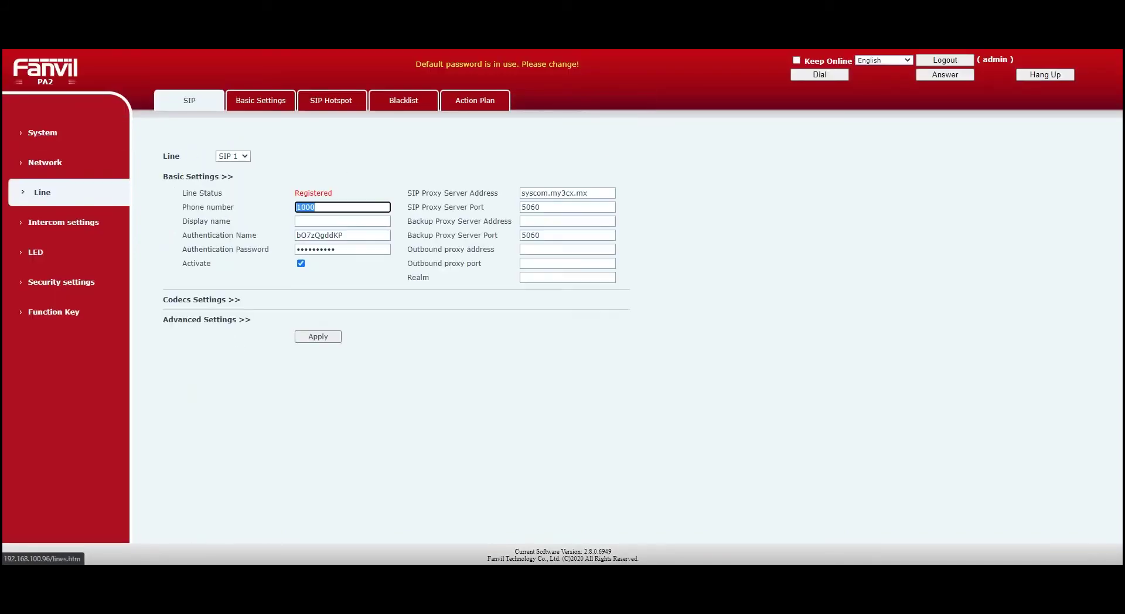
drag(181, 206, 235, 206)
double_click(305, 207)
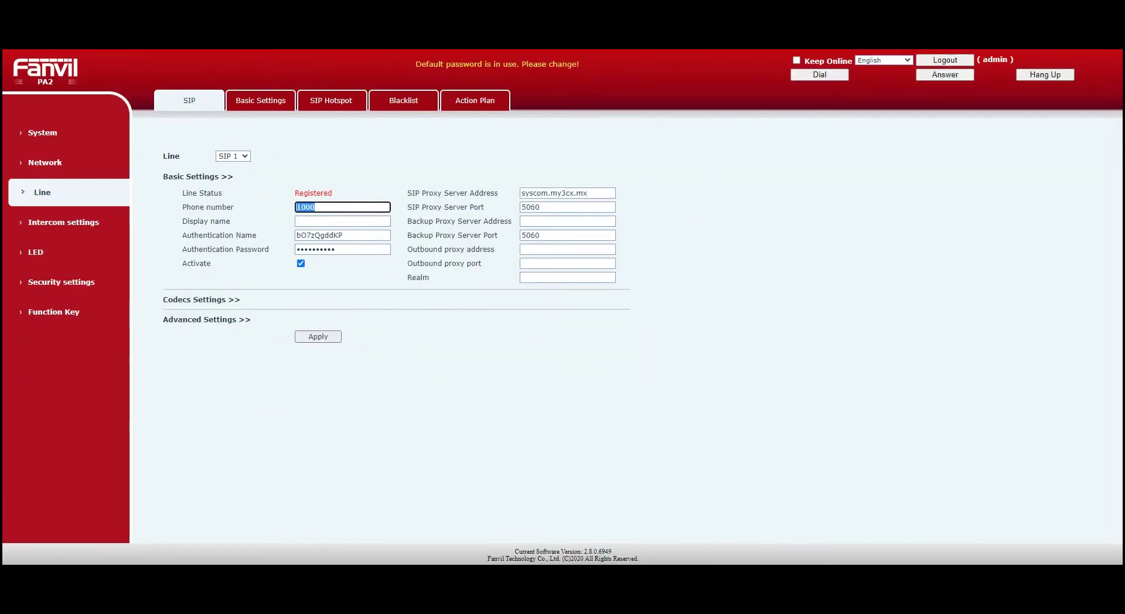
drag(593, 194, 520, 193)
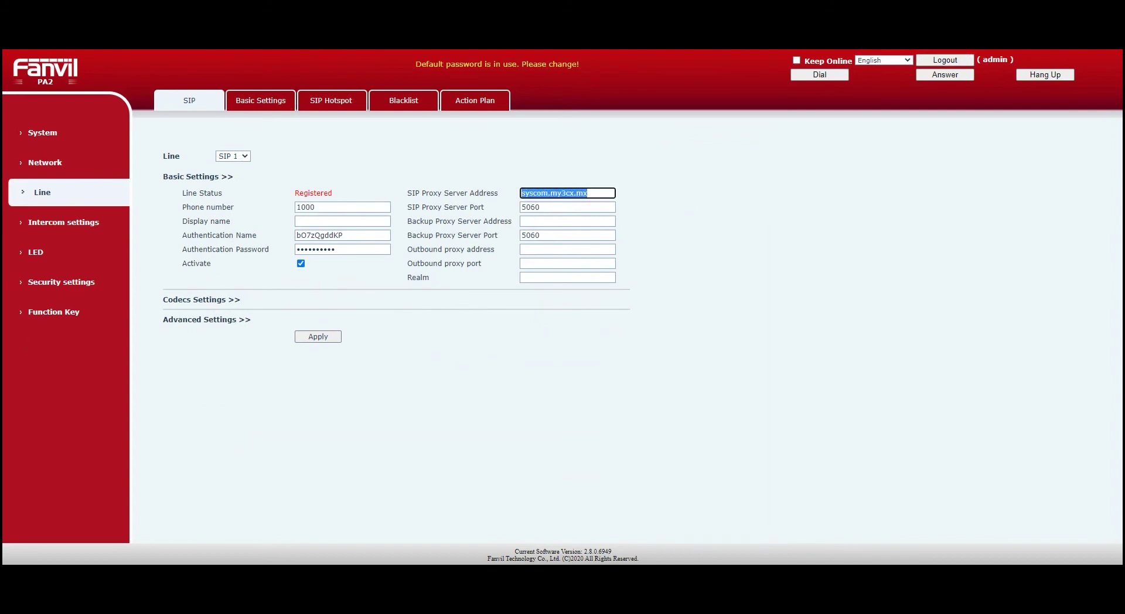
drag(347, 235, 295, 250)
key(ctrl+Tab)
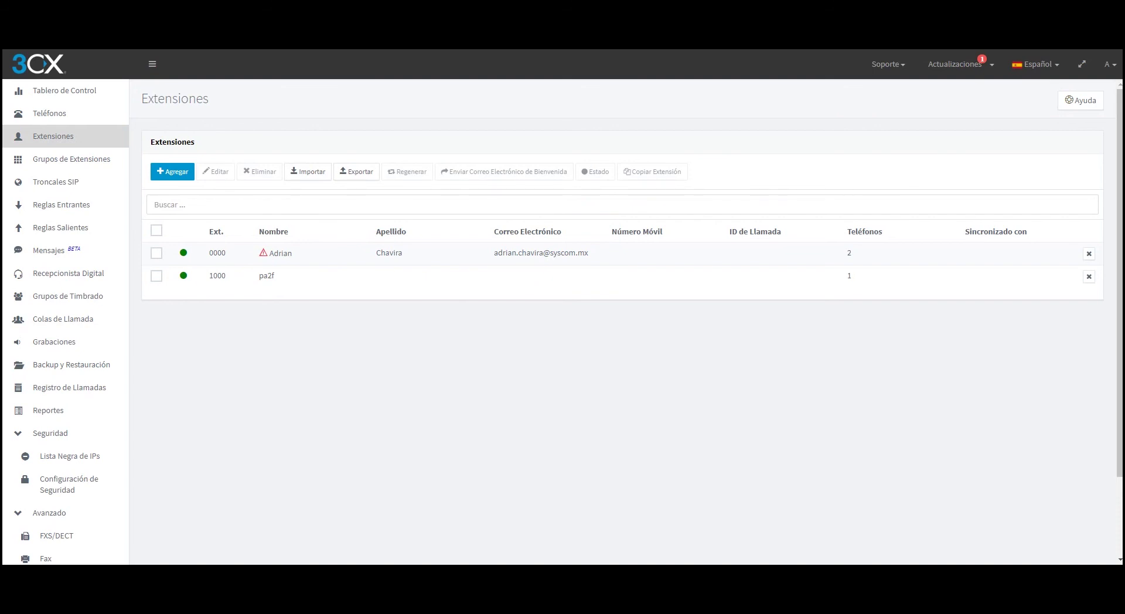
click(65, 91)
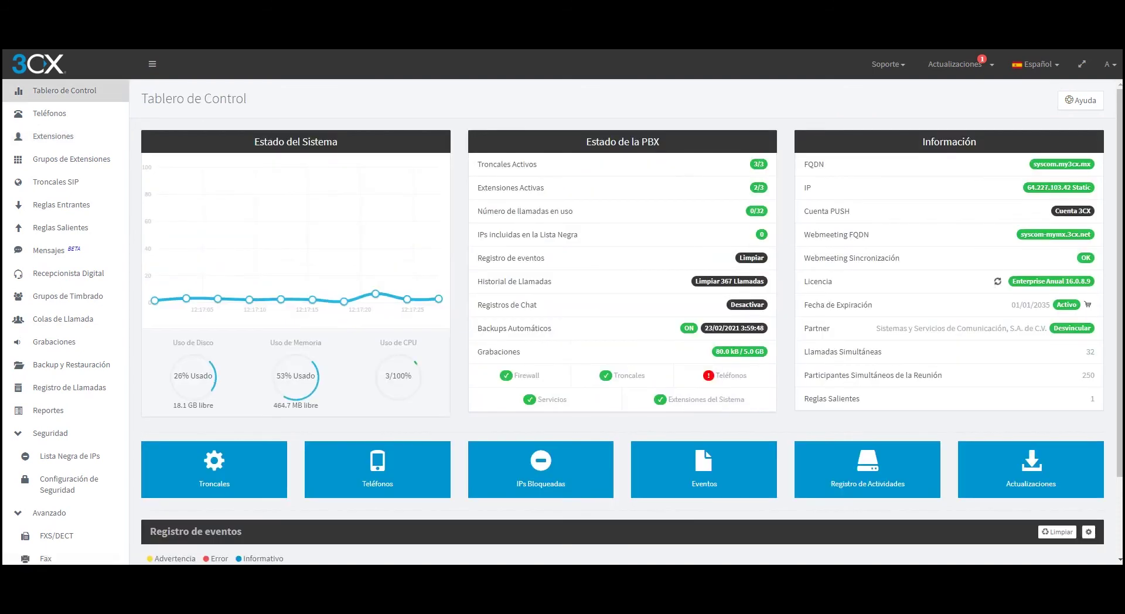